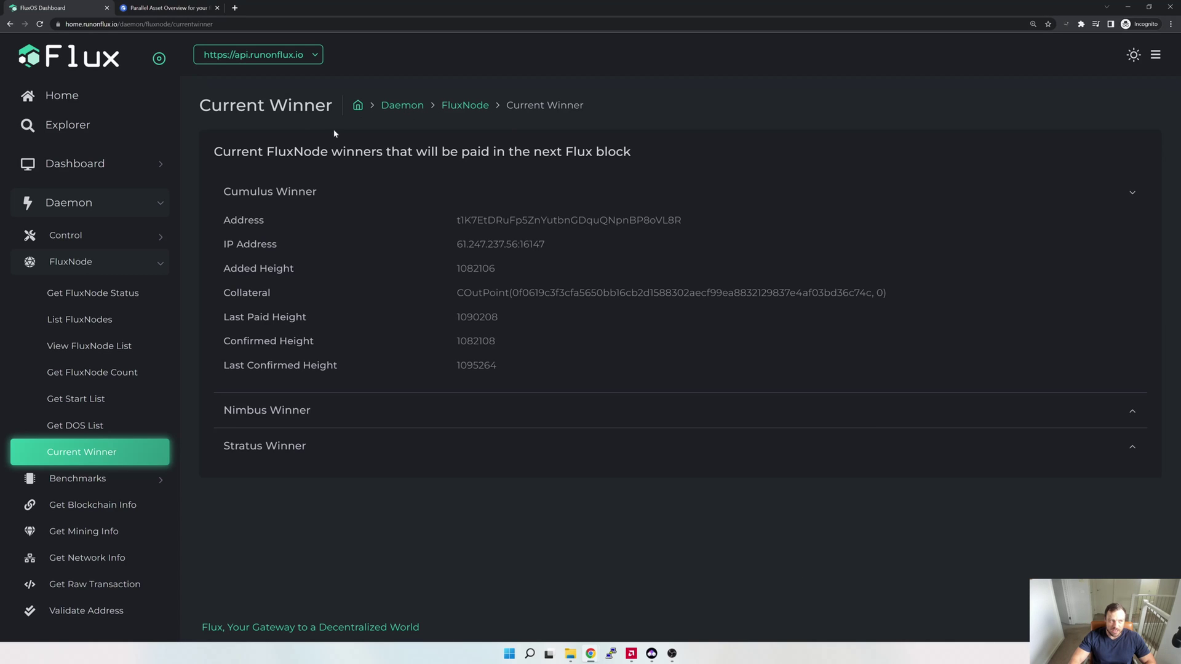
Copy the Cumulus winner's wallet address, then move to the Parallel Asset Overview page.
{"action": "double_click", "coordinate": [522, 227]}
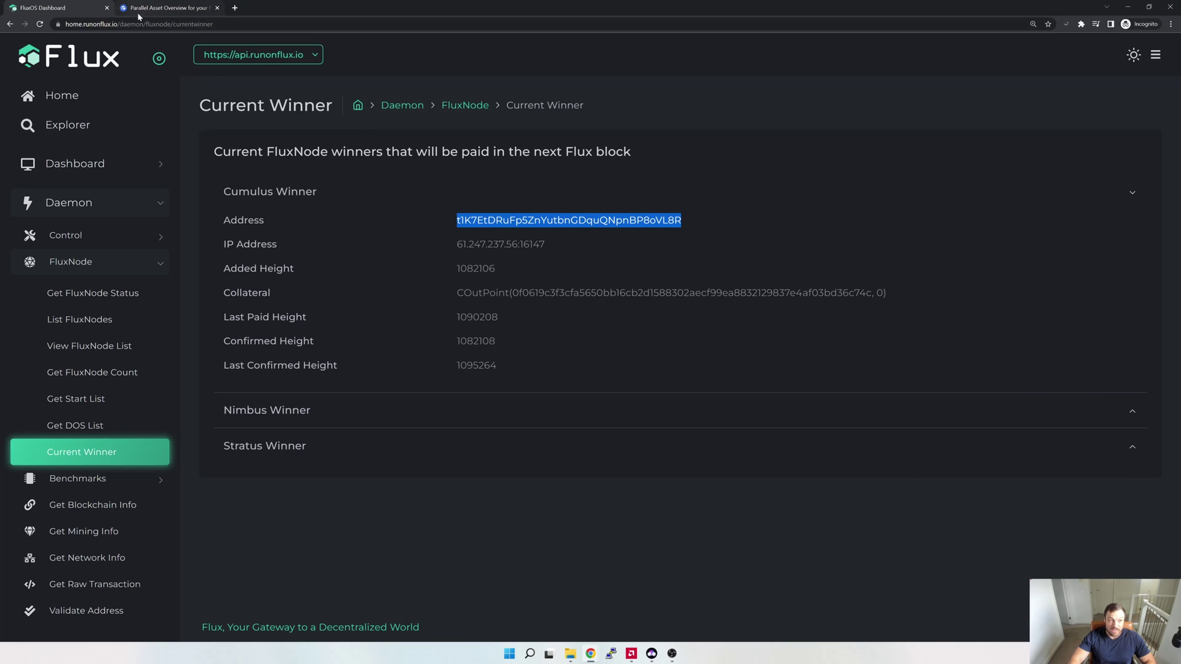
{"action": "left_click", "coordinate": [163, 9]}
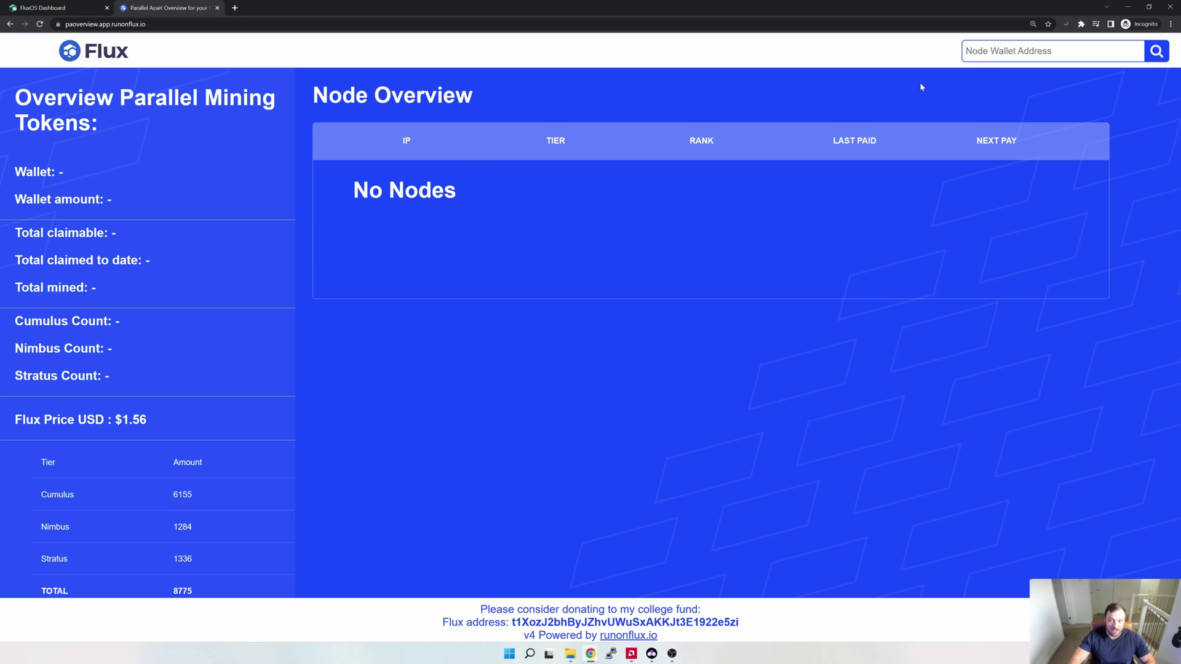
Search the copied wallet address to list its seven Cumulus nodes and 64.6875 claimable.
{"action": "key", "text": "ctrl+v"}
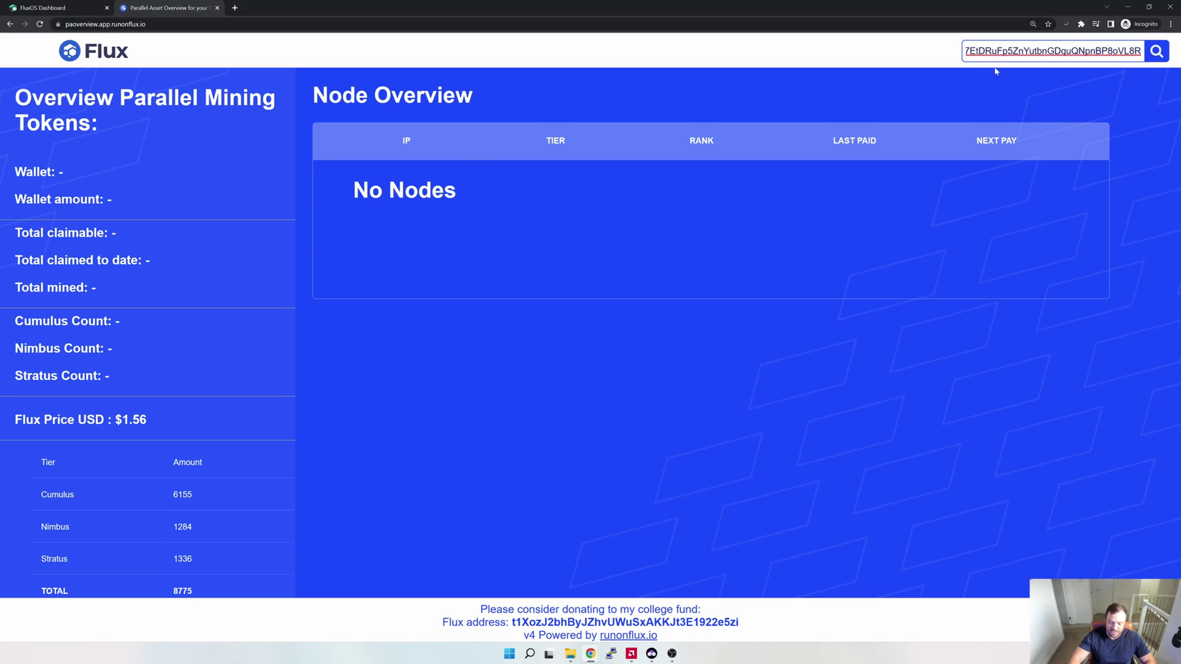
{"action": "key", "text": "Return"}
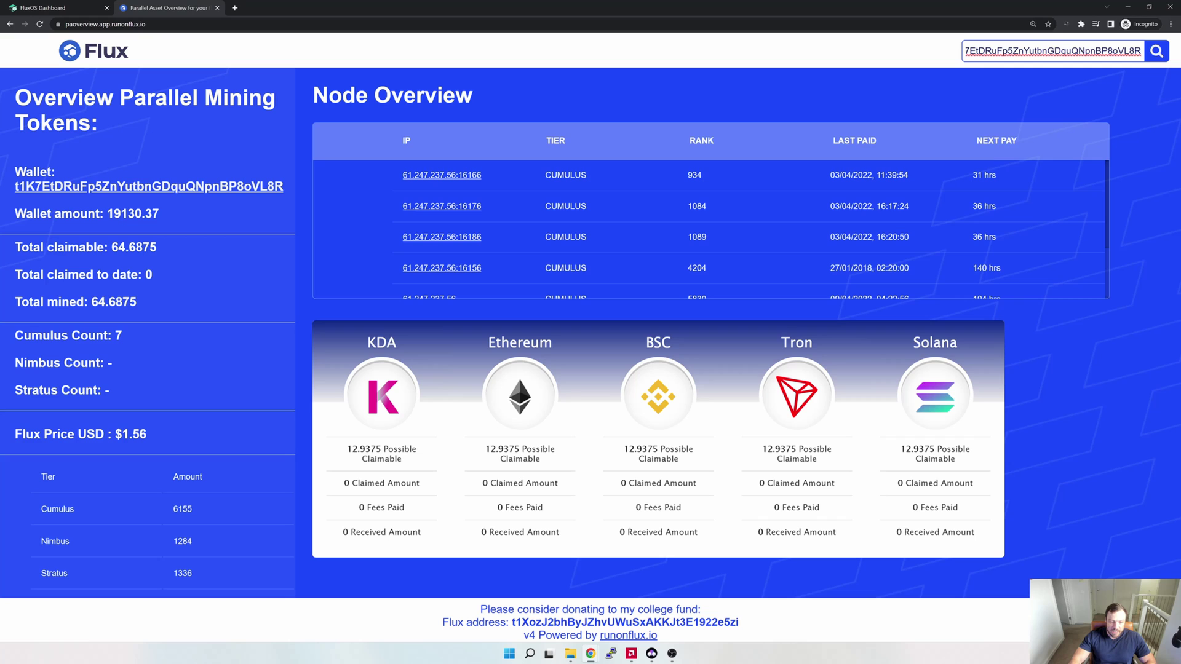
Check the 12.9375 claimable on KDA, Ethereum, BSC, Tron and Solana, then bring up Zelcore.
{"action": "double_click", "coordinate": [381, 343]}
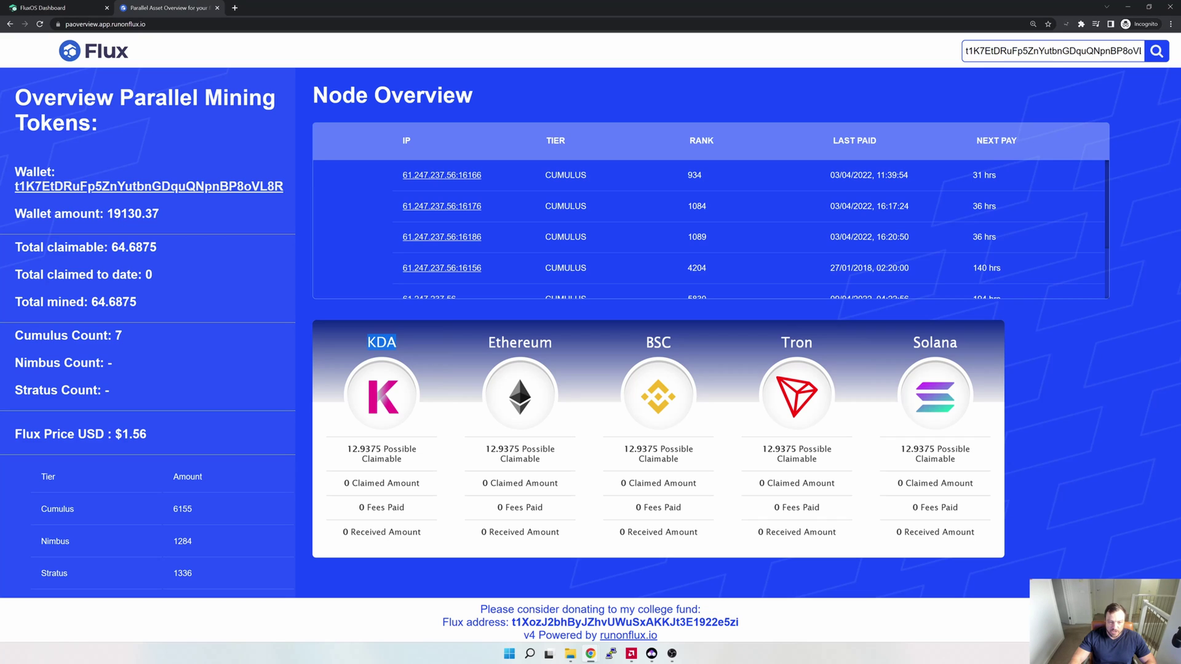
{"action": "double_click", "coordinate": [520, 342]}
{"action": "double_click", "coordinate": [658, 342]}
{"action": "double_click", "coordinate": [797, 342]}
{"action": "double_click", "coordinate": [936, 342]}
{"action": "left_click_drag", "start_coordinate": [345, 451], "coordinate": [701, 475]}
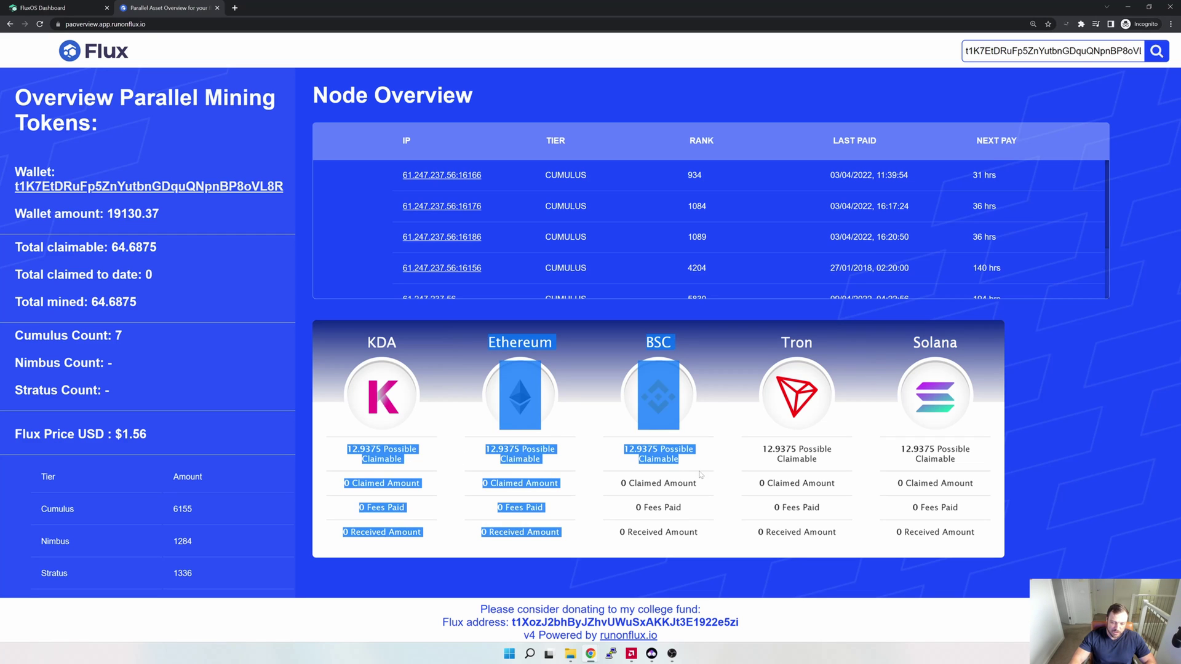
{"action": "left_click", "coordinate": [696, 480]}
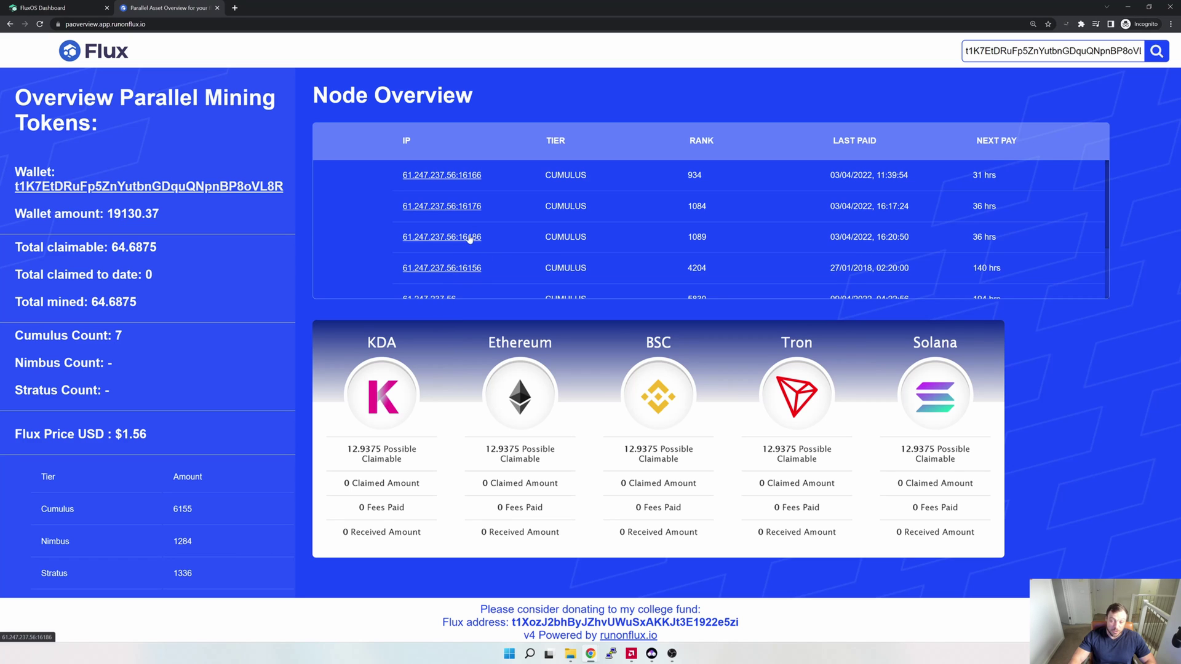
{"action": "scroll", "coordinate": [989, 198], "scroll_direction": "down", "scroll_amount": 1}
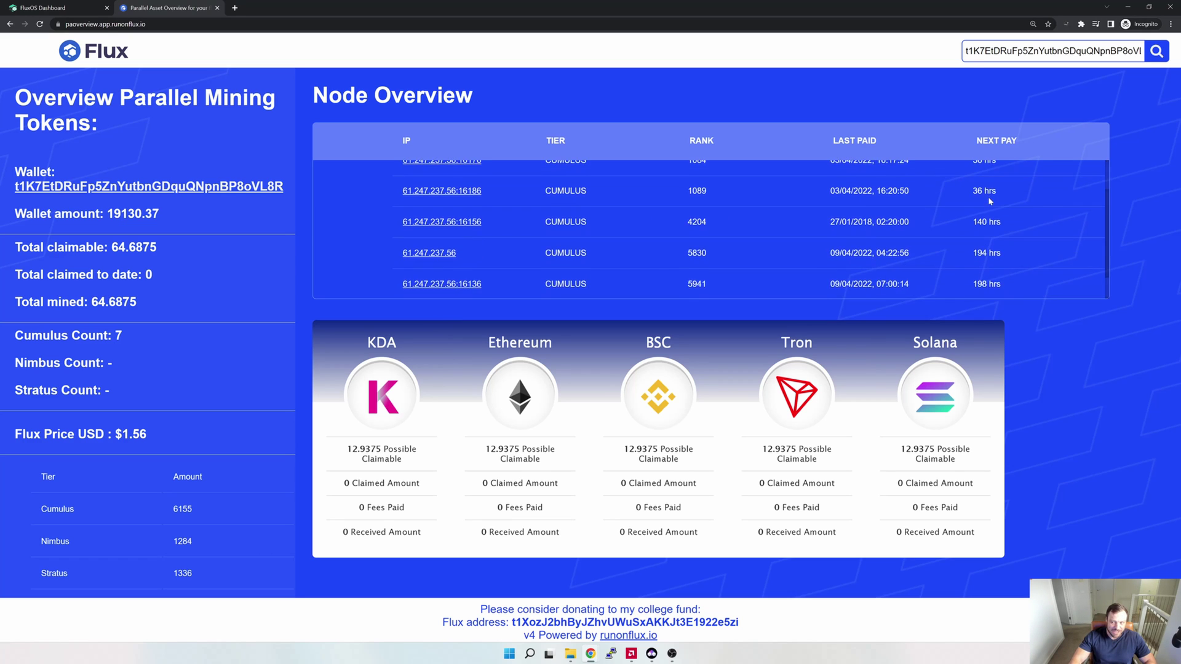
{"action": "scroll", "coordinate": [990, 198], "scroll_direction": "up", "scroll_amount": 1}
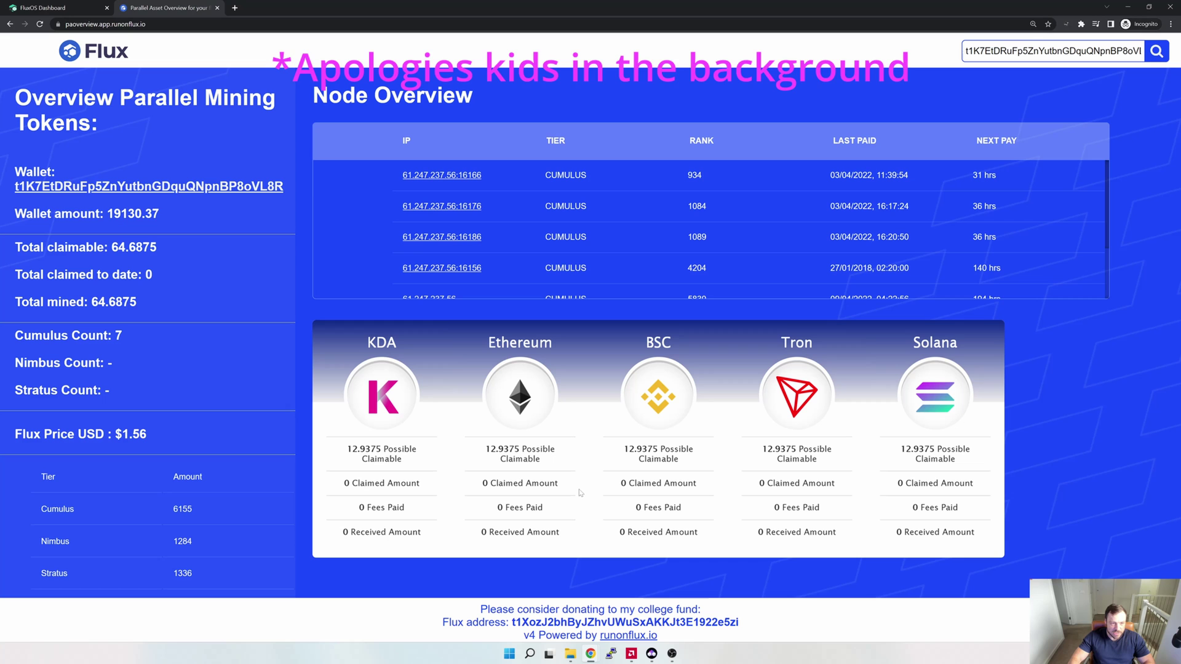
{"action": "left_click", "coordinate": [652, 653]}
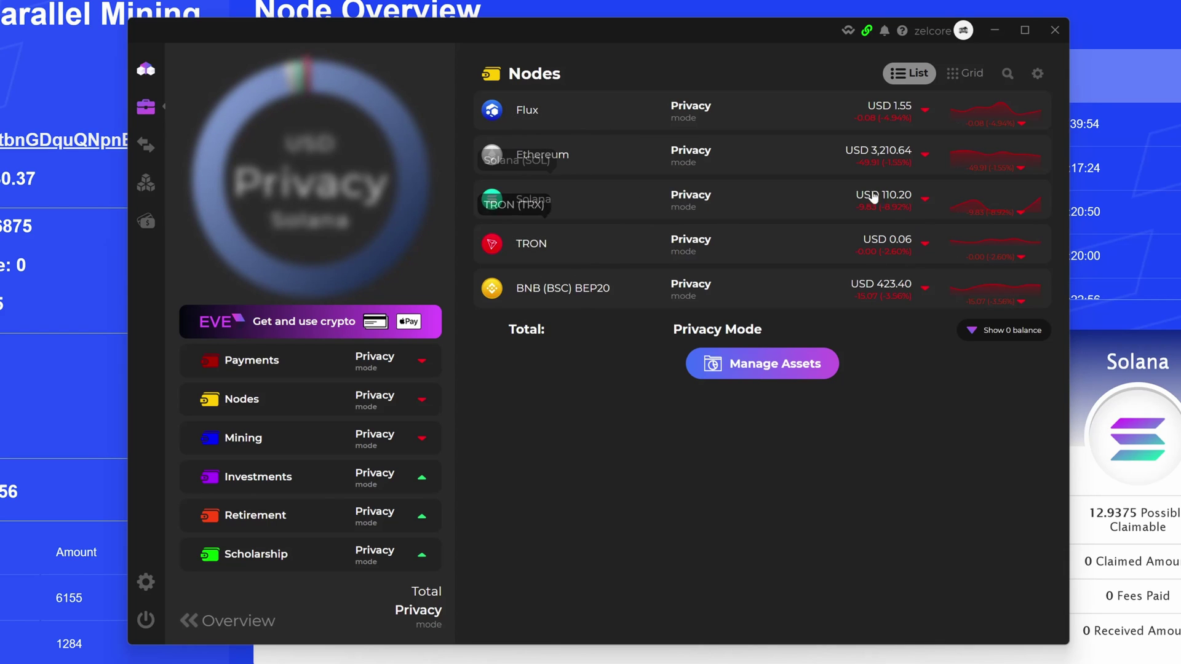
Reveal zero-balance assets like Kadena and Flux KDA Token in the Nodes list.
{"action": "left_click", "coordinate": [988, 332]}
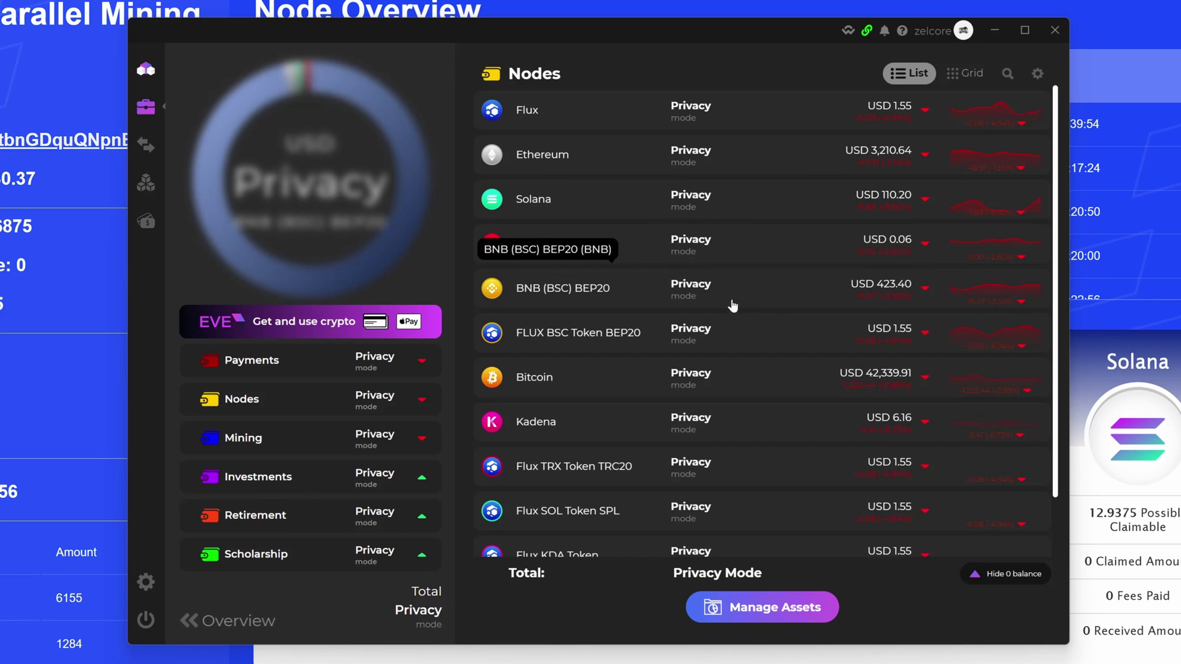
{"action": "scroll", "coordinate": [680, 320], "scroll_direction": "down", "scroll_amount": 1}
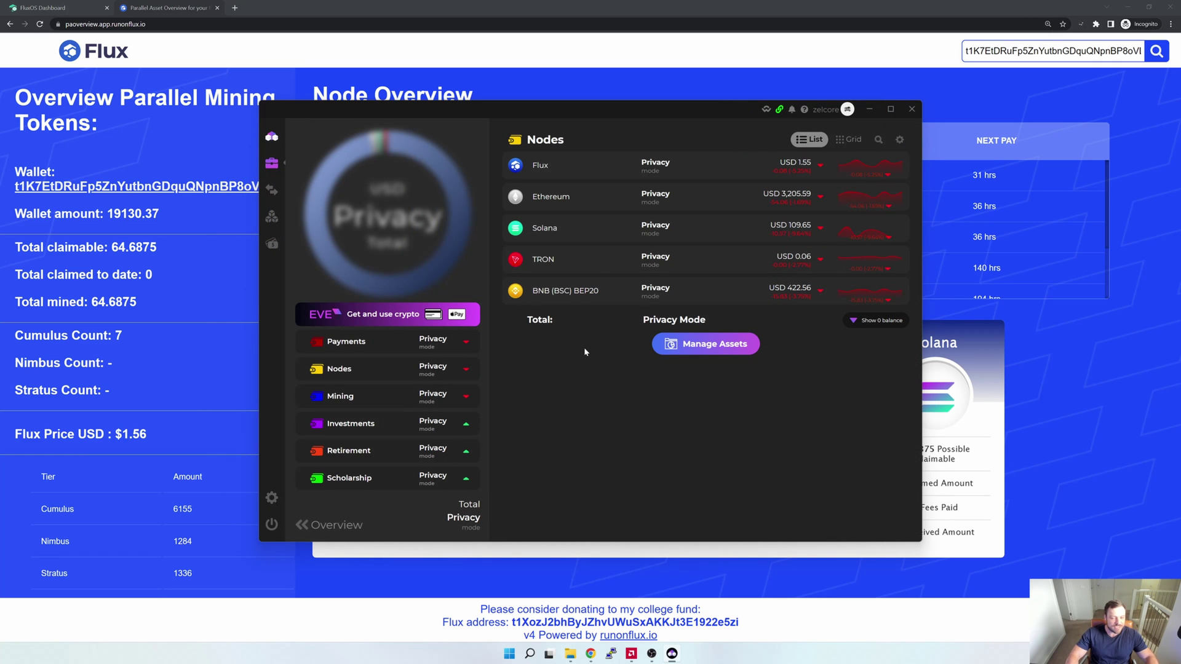
{"action": "mouse_move", "coordinate": [276, 196]}
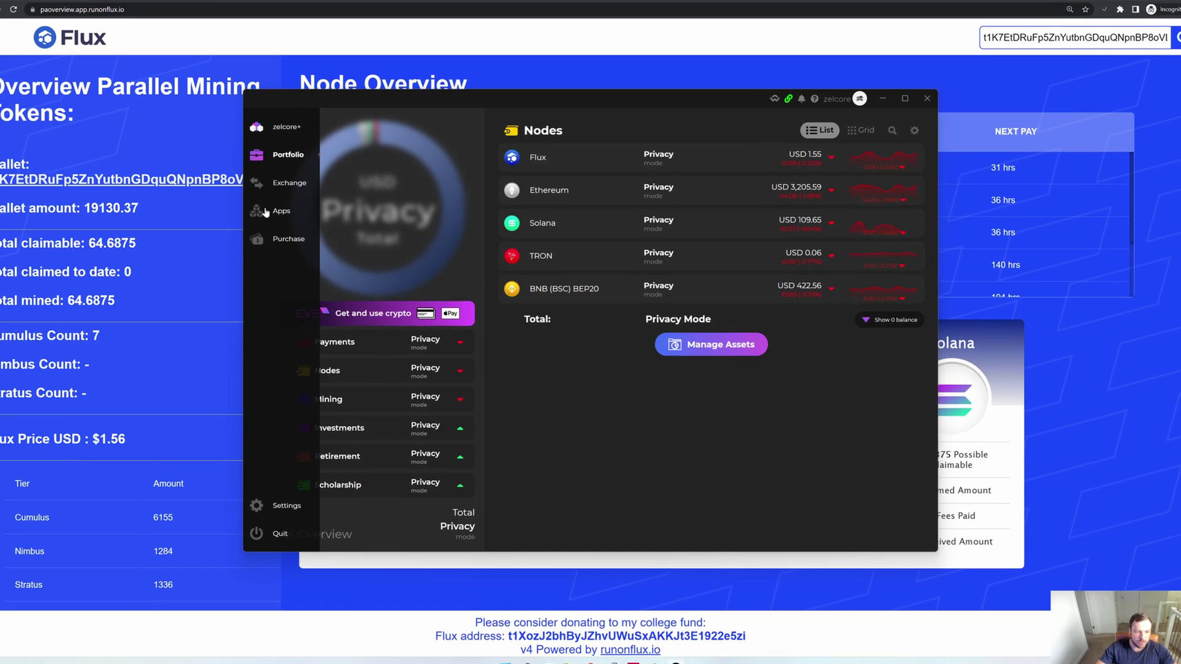
Launch Fusion from the Apps page and go to its Parallel Mining Claim page.
{"action": "left_click", "coordinate": [235, 203]}
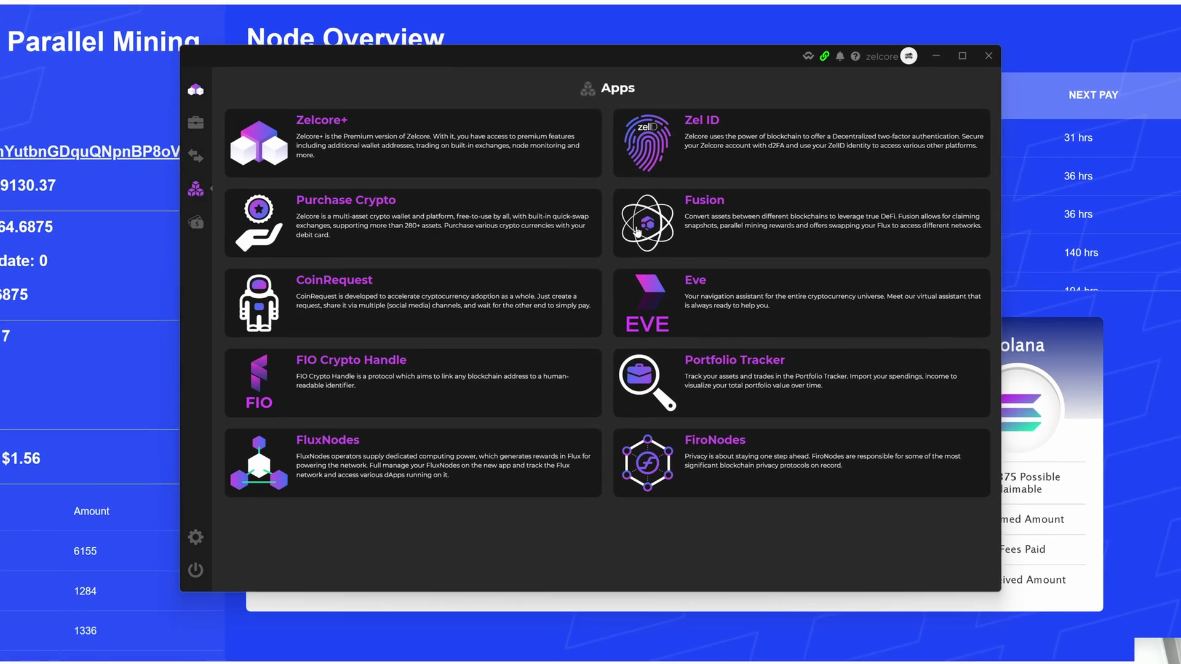
{"action": "left_click", "coordinate": [723, 203]}
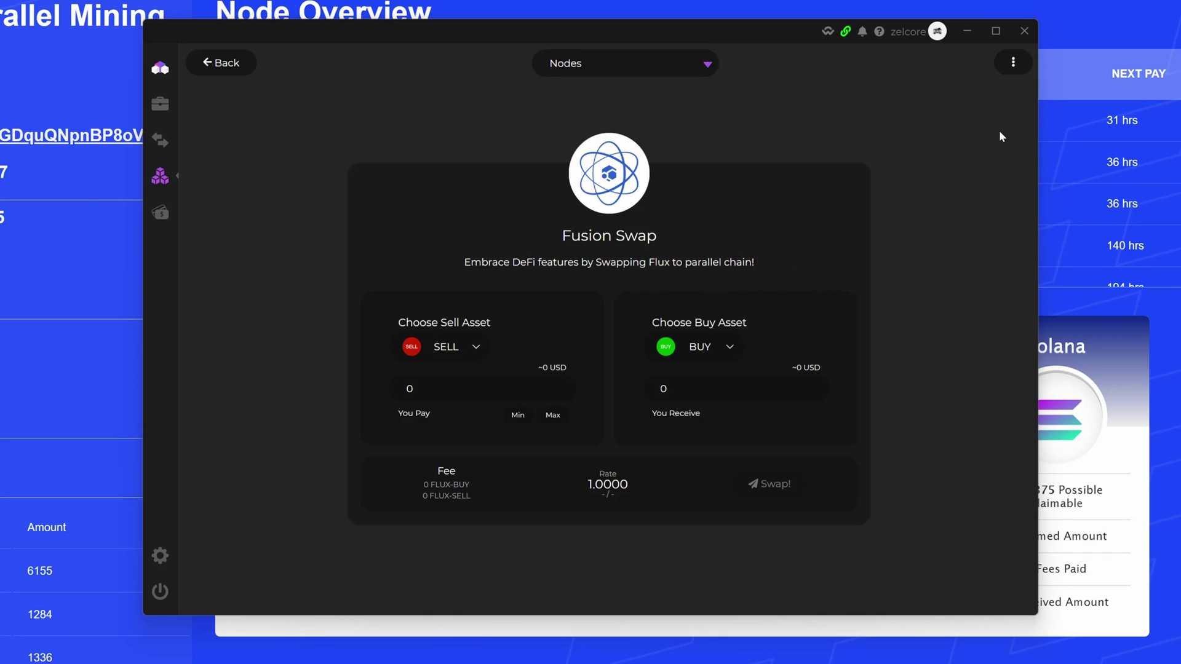
{"action": "left_click", "coordinate": [1014, 63]}
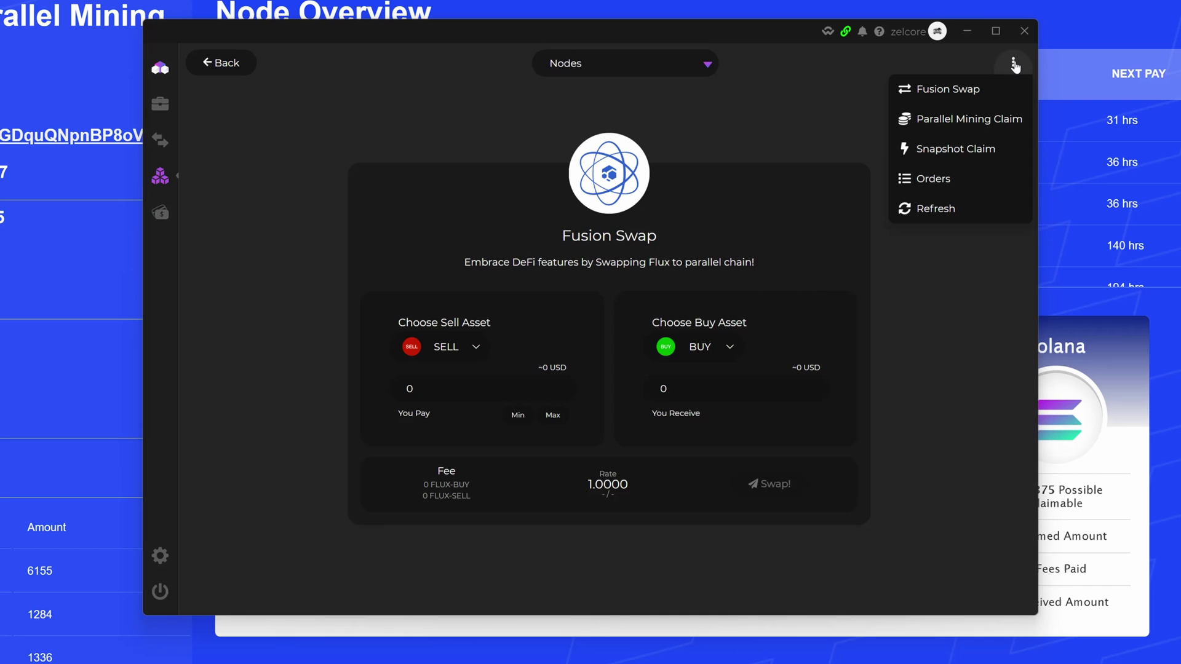
{"action": "left_click", "coordinate": [976, 120]}
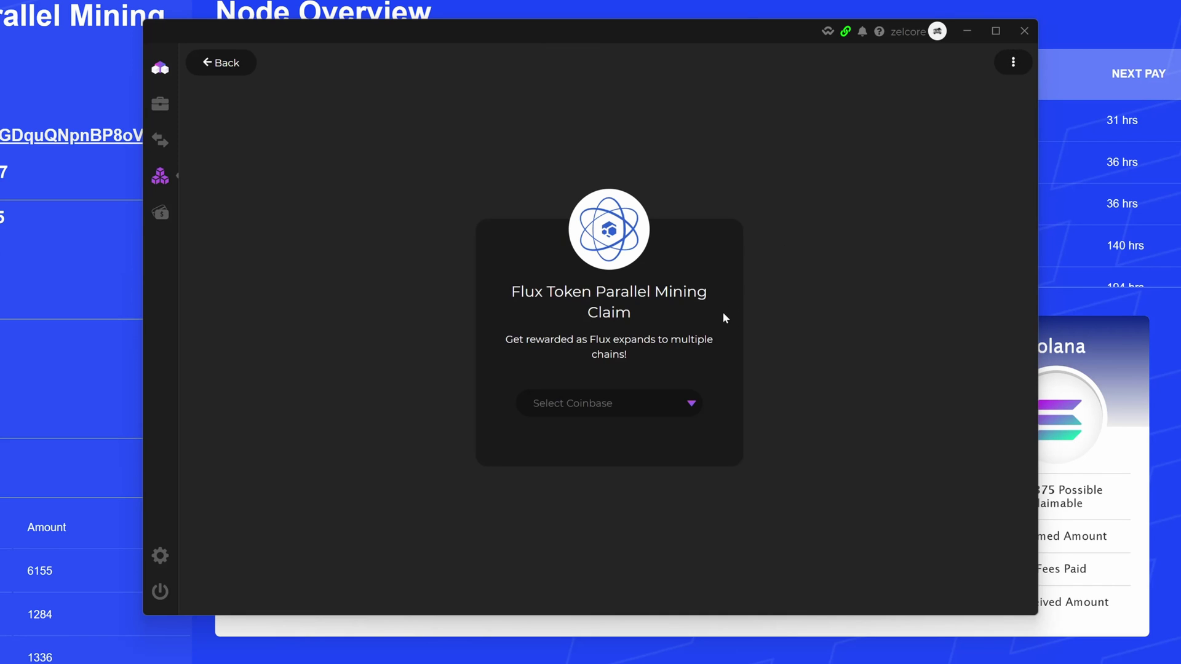
Claim Flux on Kadena Chain from Nodes Flux into the Nodes FLUX-KDA wallet, previewing 14.0625 FLUX.
{"action": "left_click", "coordinate": [617, 416]}
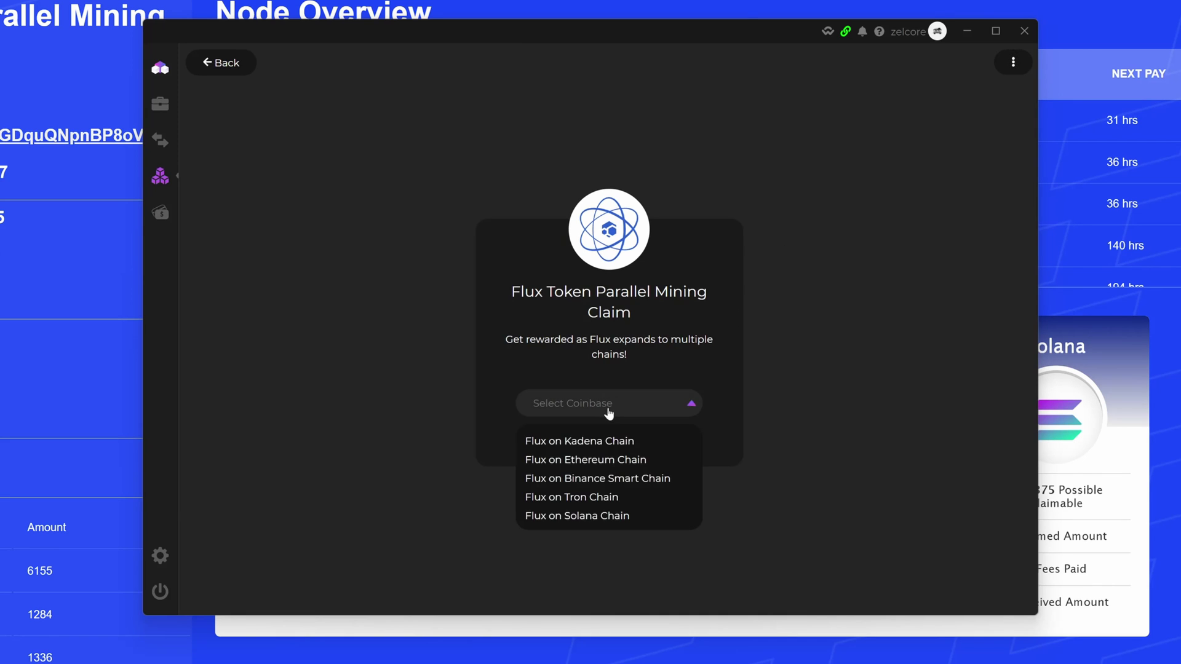
{"action": "left_click", "coordinate": [553, 442]}
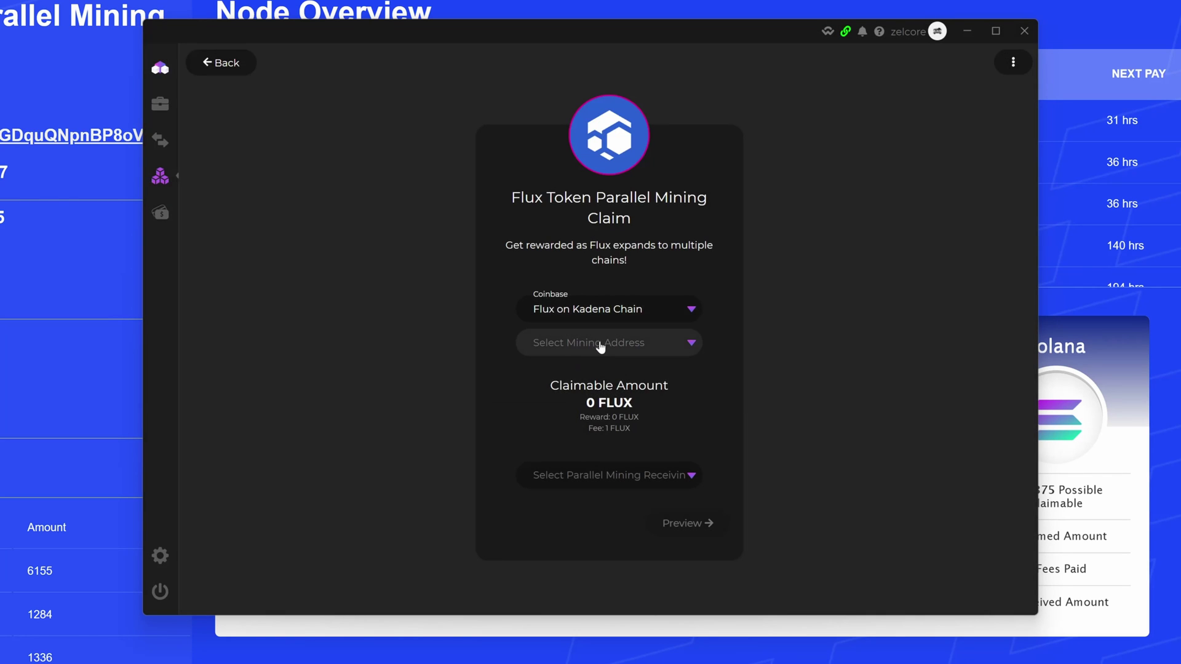
{"action": "left_click", "coordinate": [600, 344]}
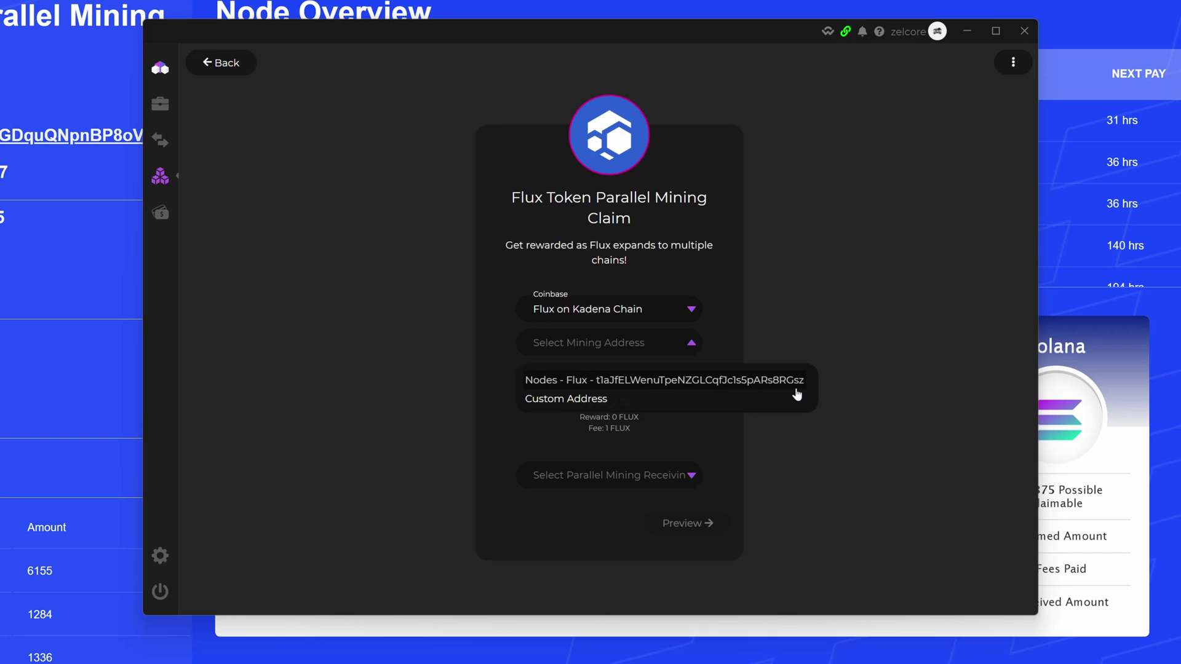
{"action": "left_click", "coordinate": [732, 381]}
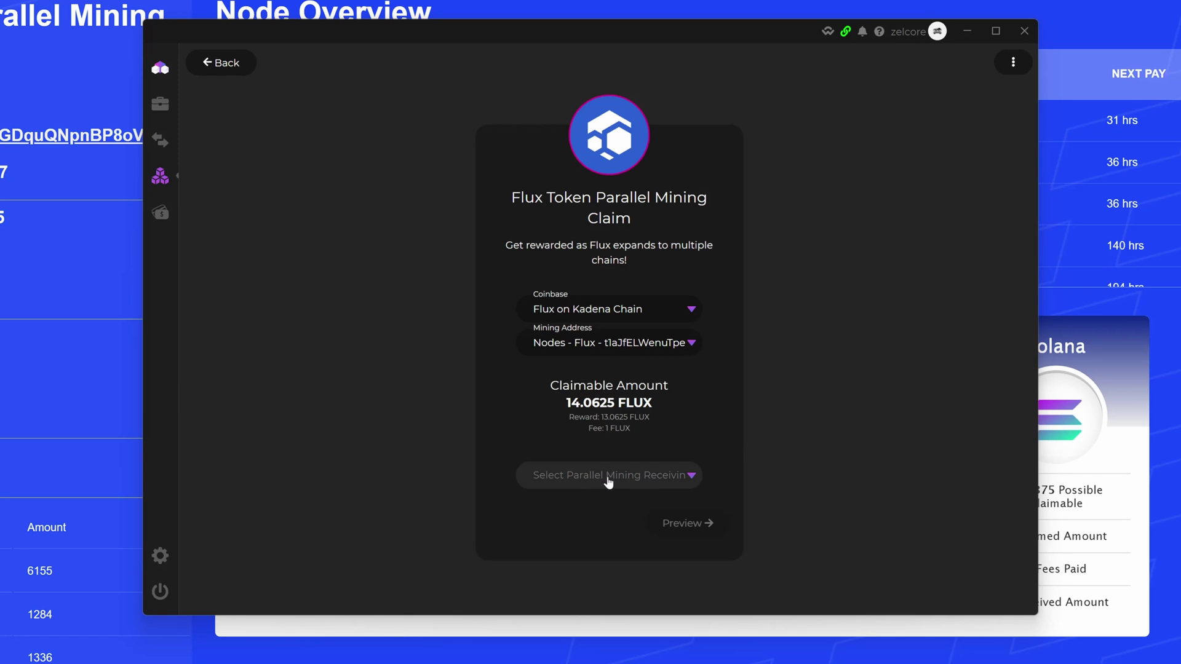
{"action": "left_click", "coordinate": [677, 477]}
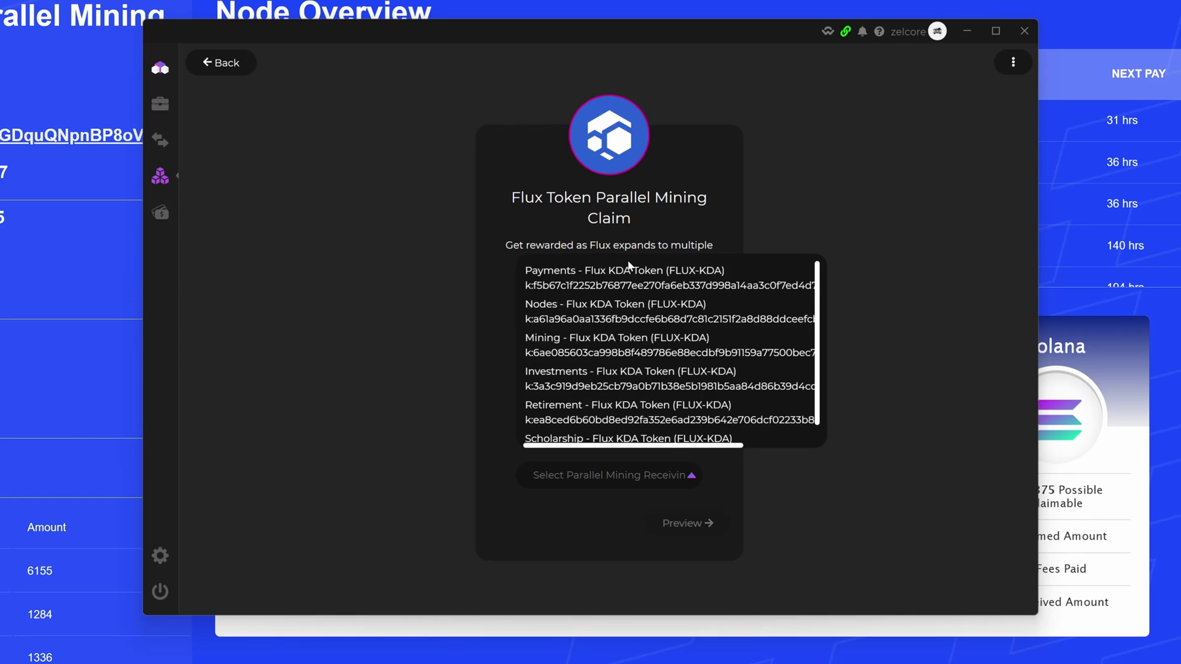
{"action": "left_click", "coordinate": [574, 311]}
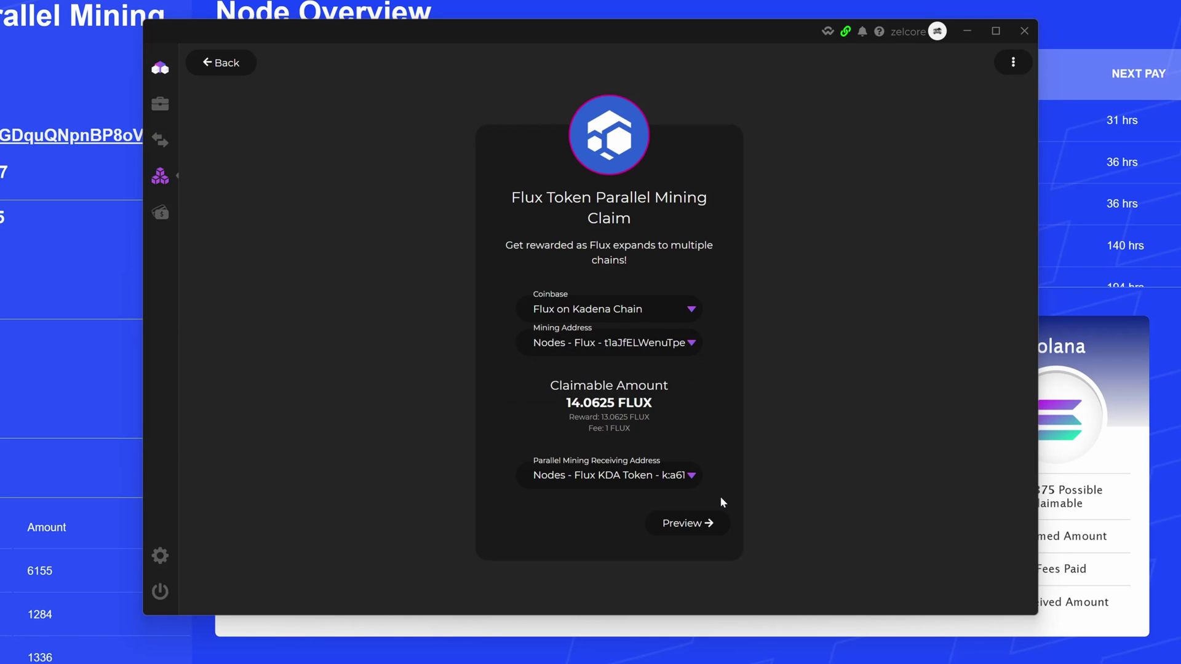
{"action": "left_click", "coordinate": [694, 524]}
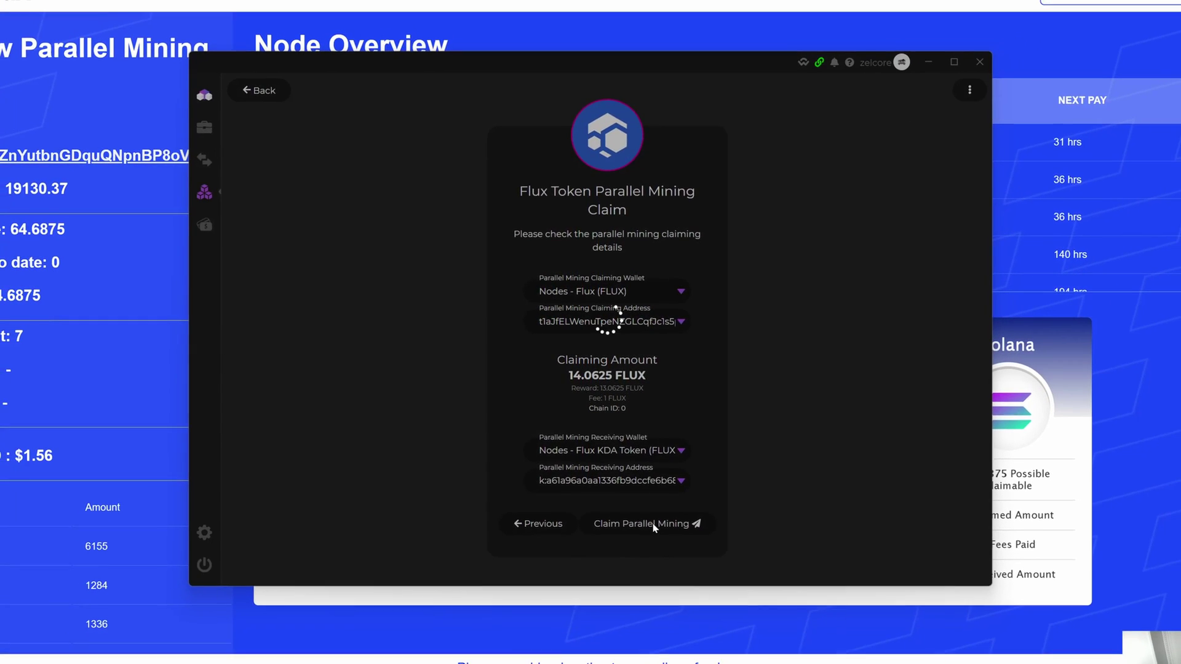
Submit the 14.0625 FLUX parallel mining reward claim.
{"action": "left_click", "coordinate": [656, 539]}
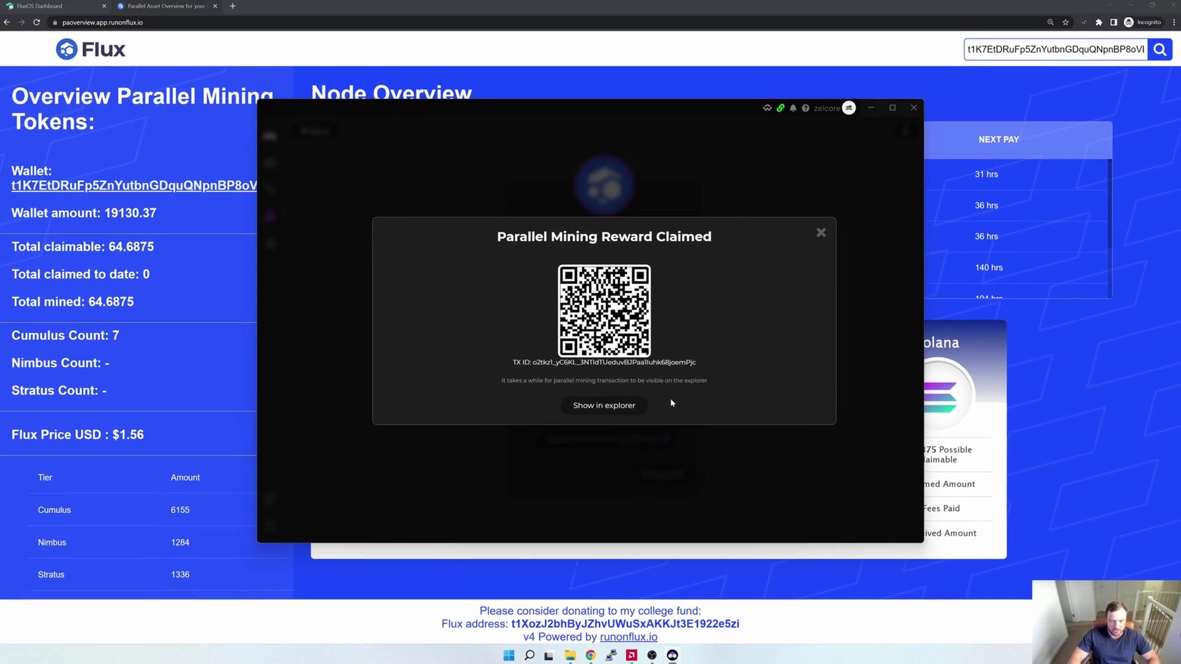
Dismiss the claim confirmation and view the Nodes portfolio, now including Flux KDA Token.
{"action": "key", "text": "Escape"}
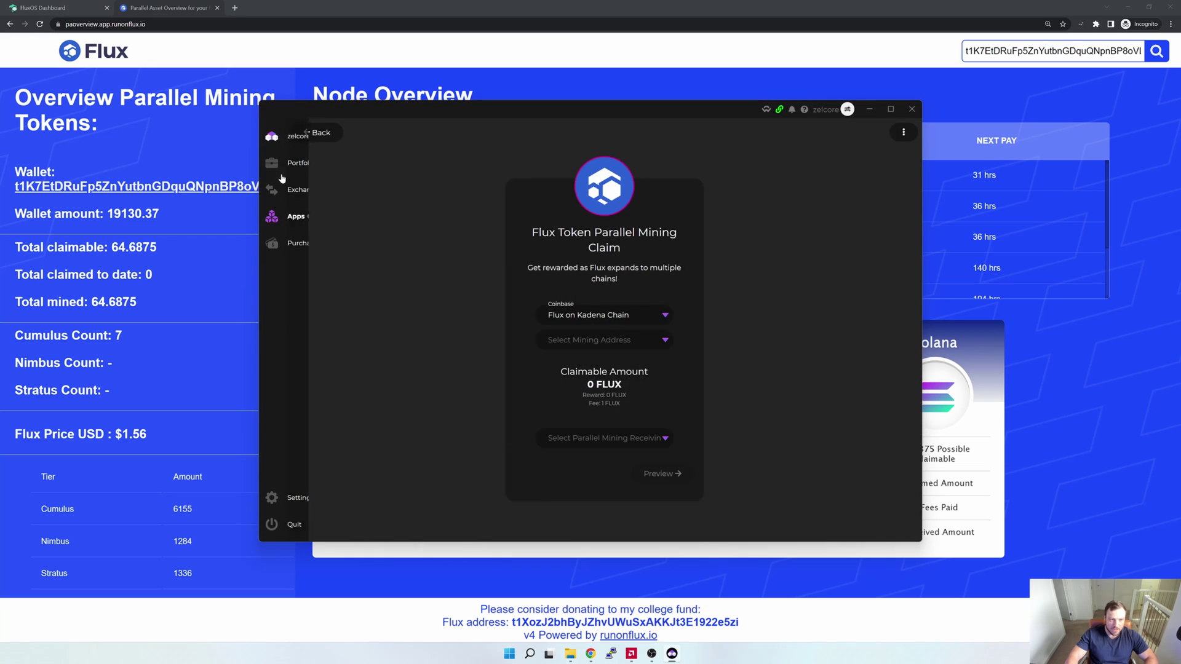
{"action": "left_click", "coordinate": [280, 166]}
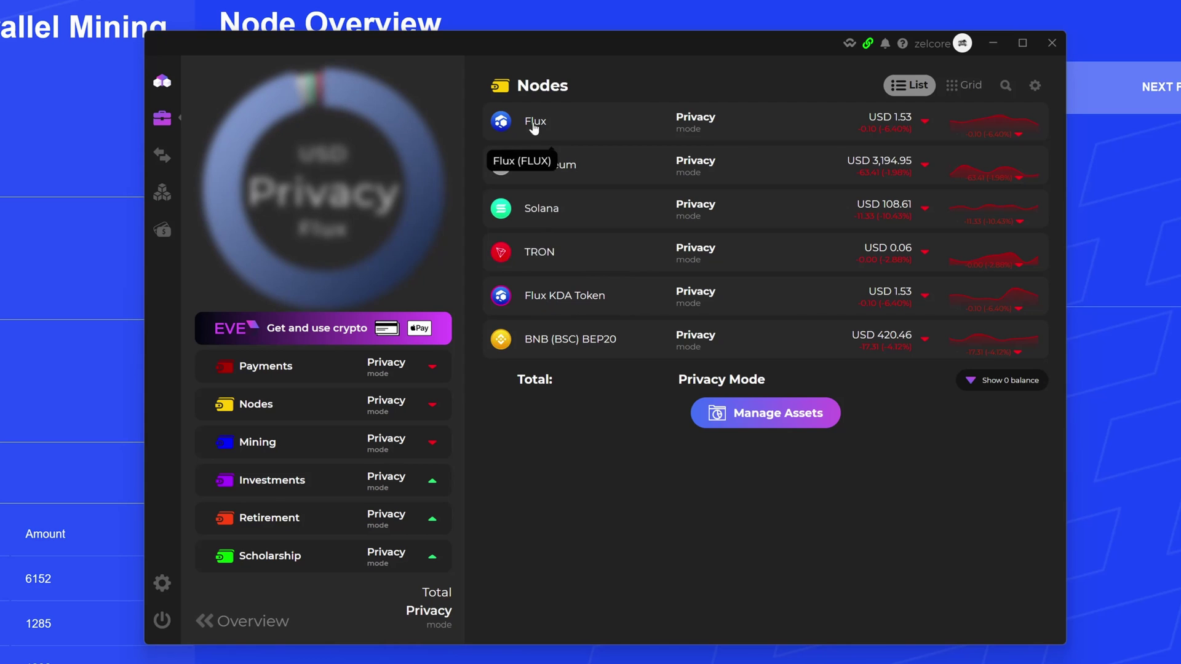
{"action": "mouse_move", "coordinate": [173, 196]}
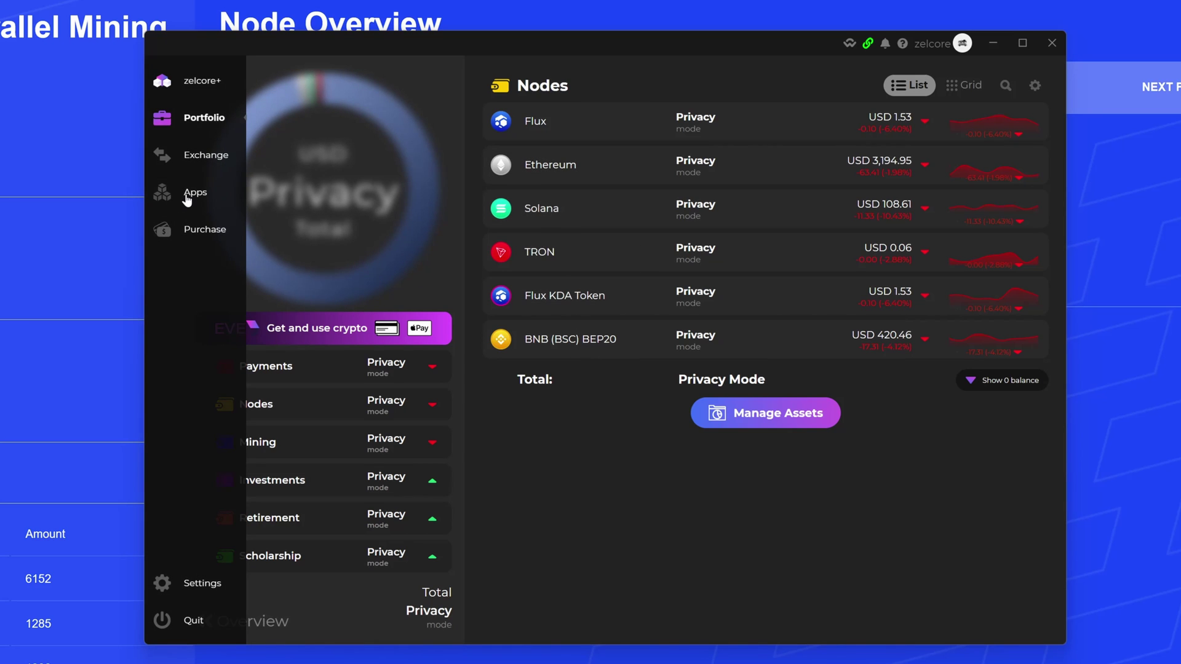
In Fusion, set a swap of the full 13.0625 FLUX-KDA into 11.5625 FLUX.
{"action": "left_click", "coordinate": [187, 195]}
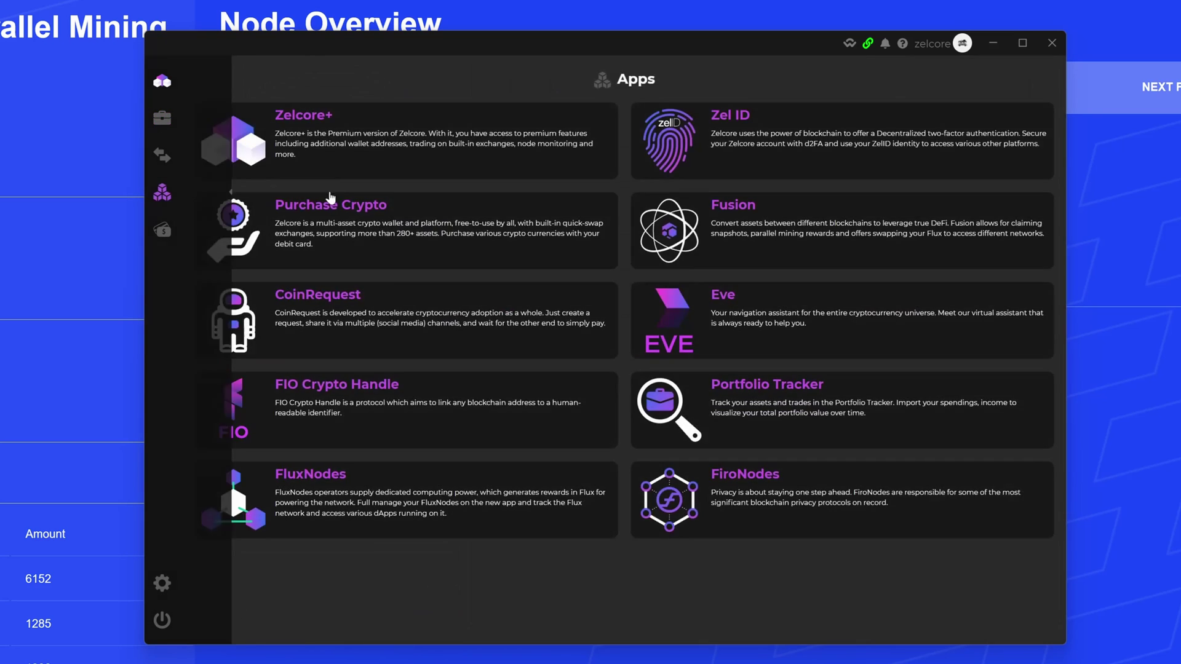
{"action": "left_click", "coordinate": [761, 220]}
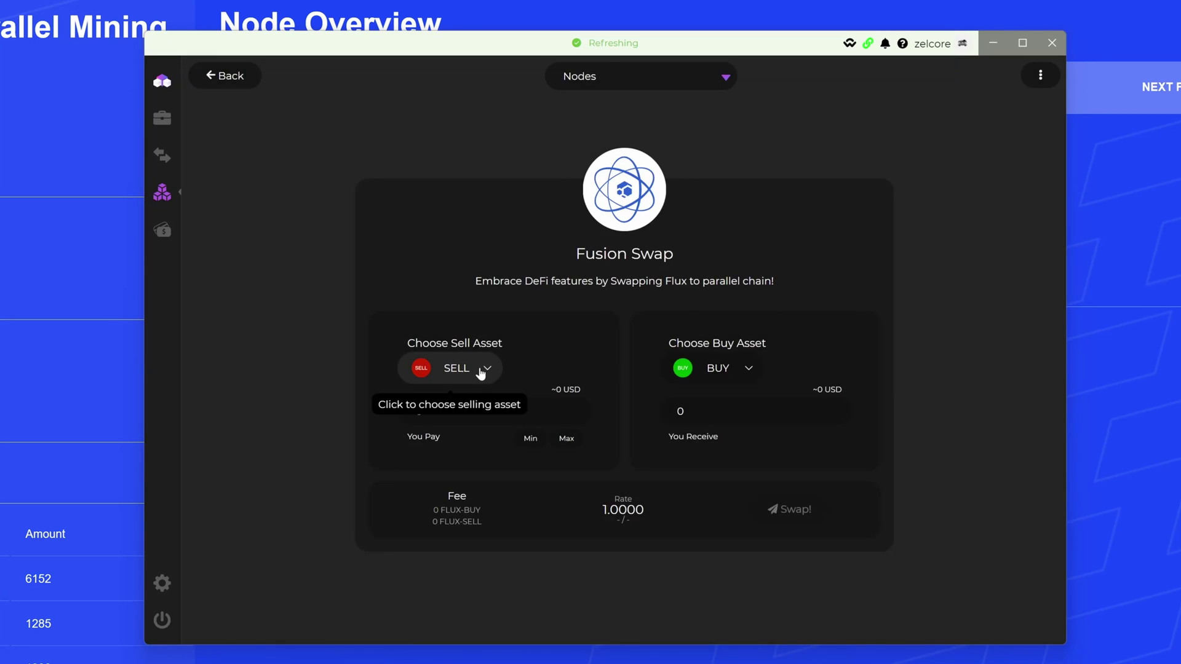
{"action": "left_click", "coordinate": [481, 371]}
{"action": "left_click", "coordinate": [456, 469]}
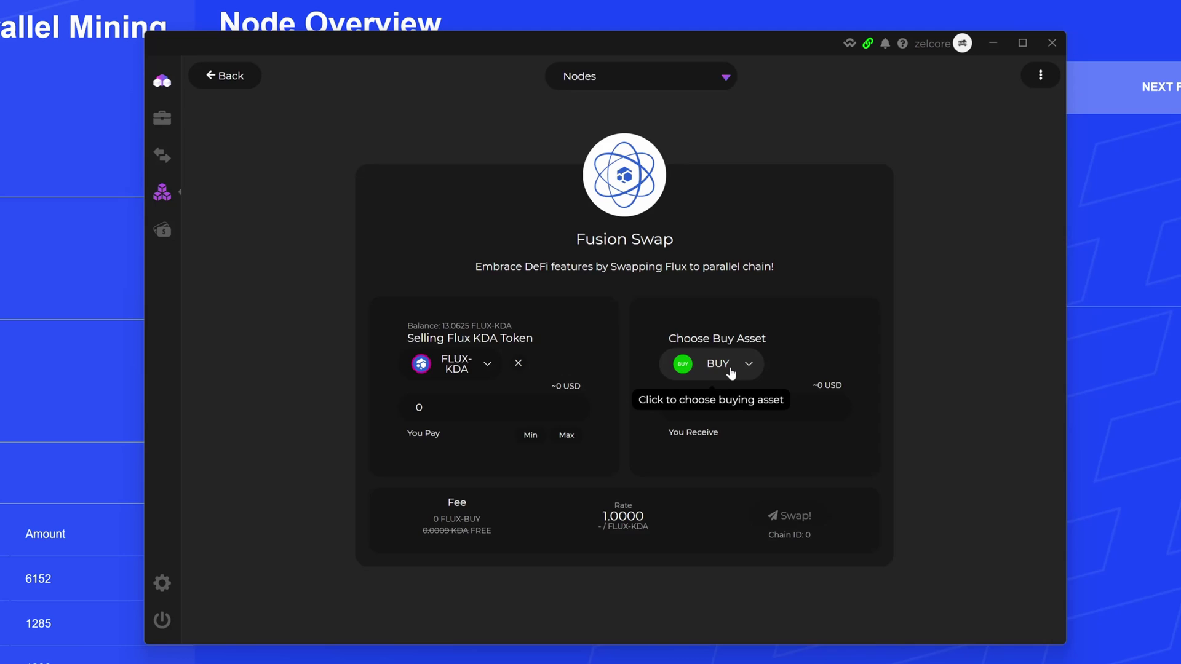
{"action": "left_click", "coordinate": [731, 370]}
{"action": "left_click", "coordinate": [662, 466]}
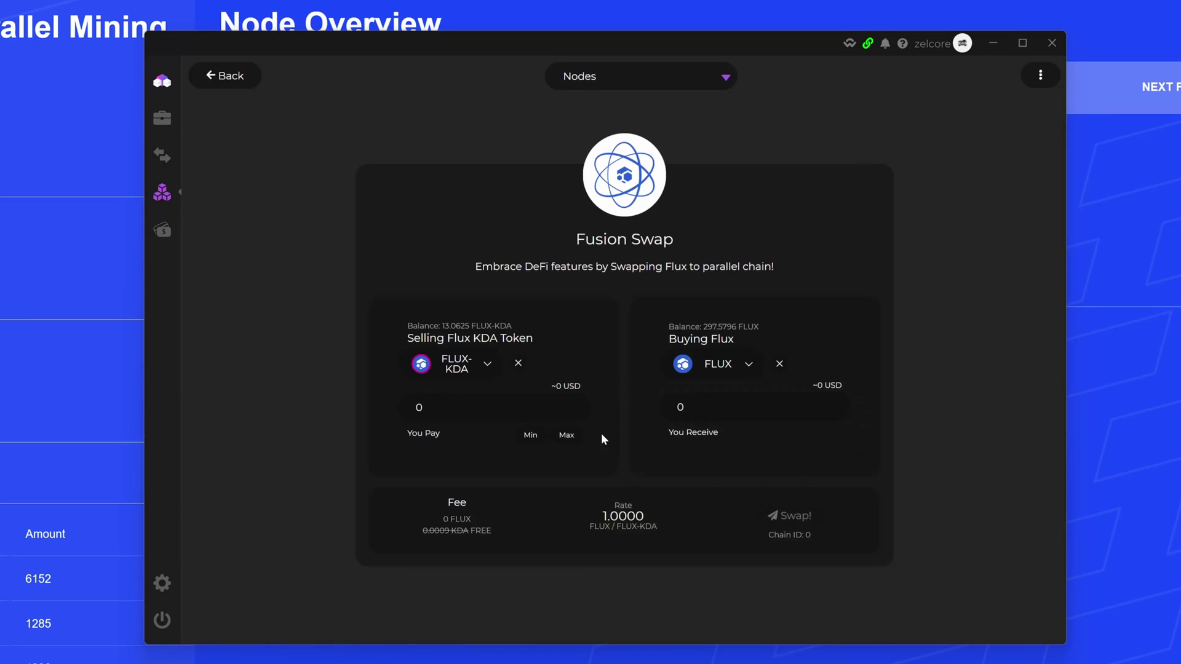
{"action": "left_click", "coordinate": [565, 437]}
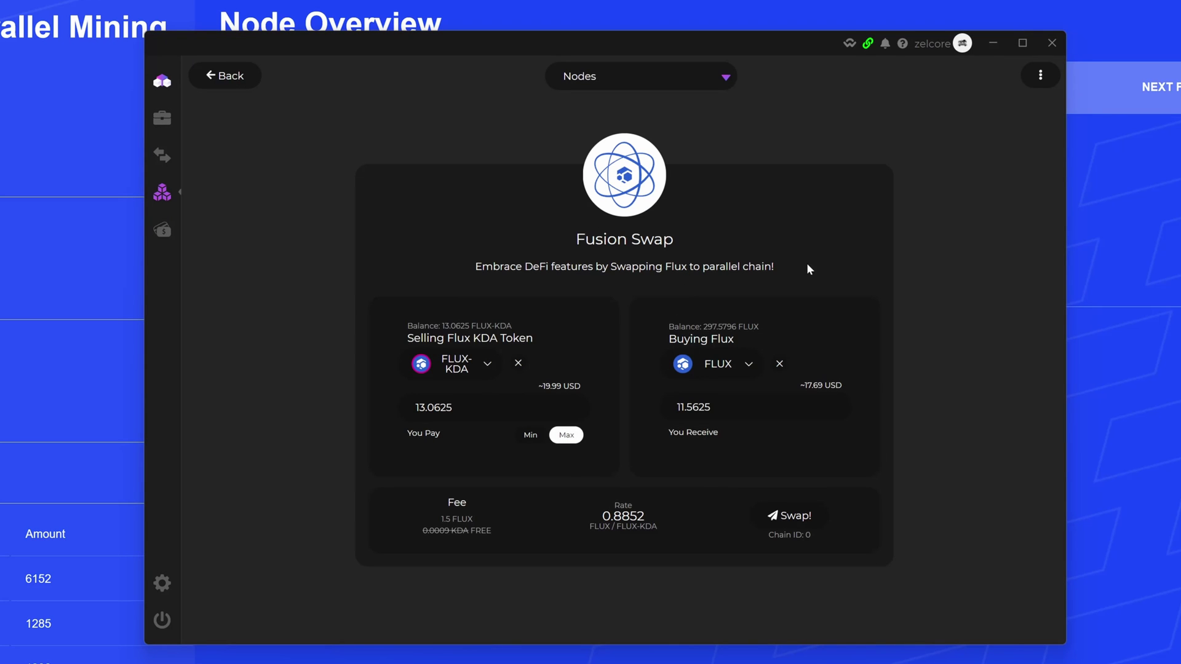